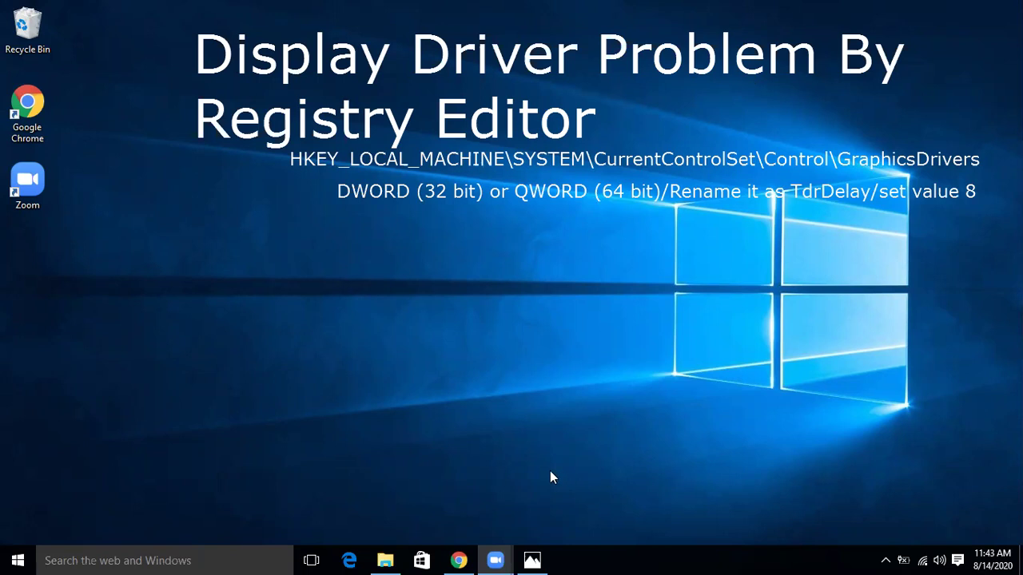
Step: View the display driver error picture in Photos, then minimize the picture window
left_click(532, 560)
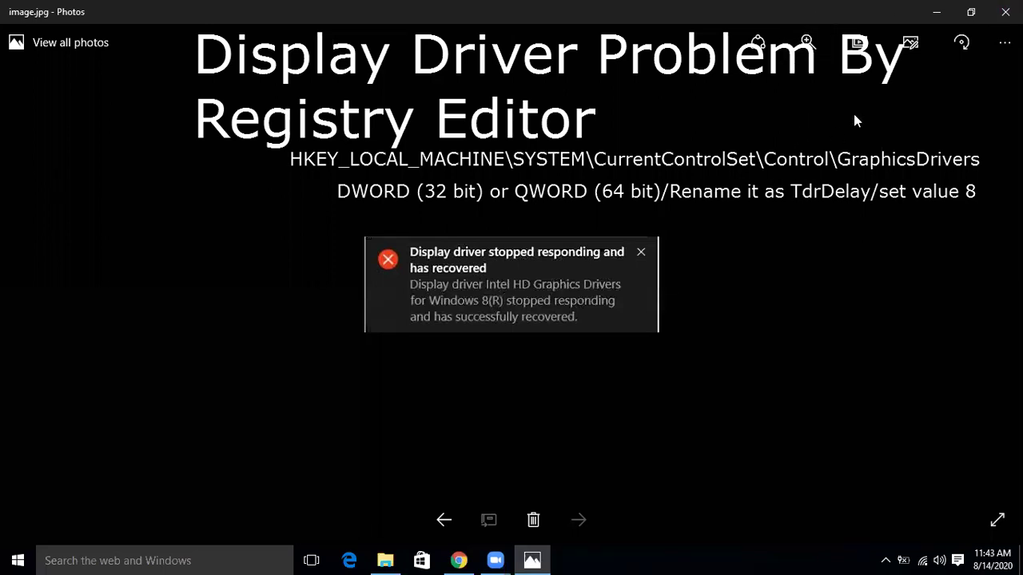
left_click(937, 15)
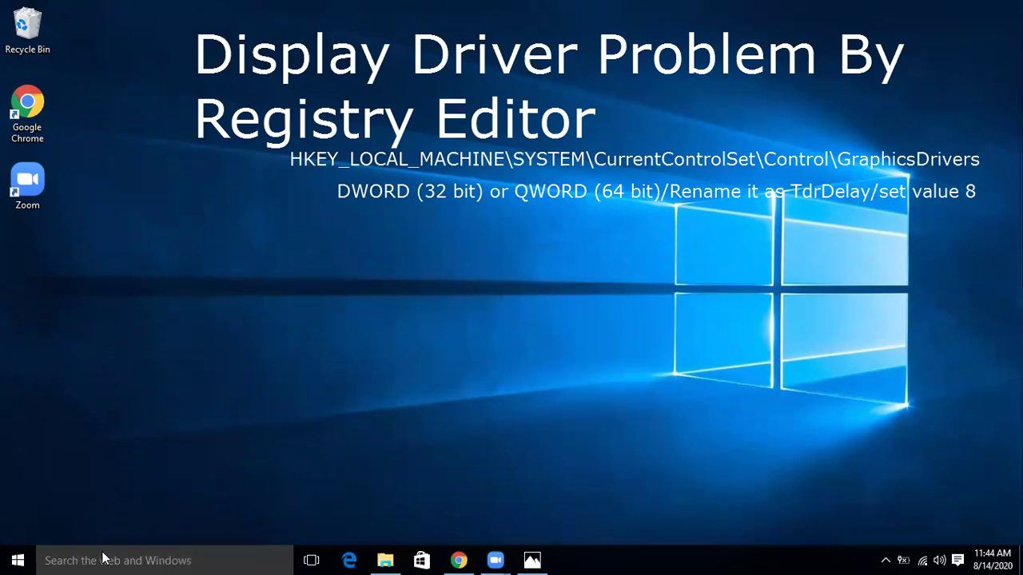
Step: Open the Run dialog through a Windows search for "run" and launch the Registry Editor with the command regedit
left_click(103, 558)
type("r")
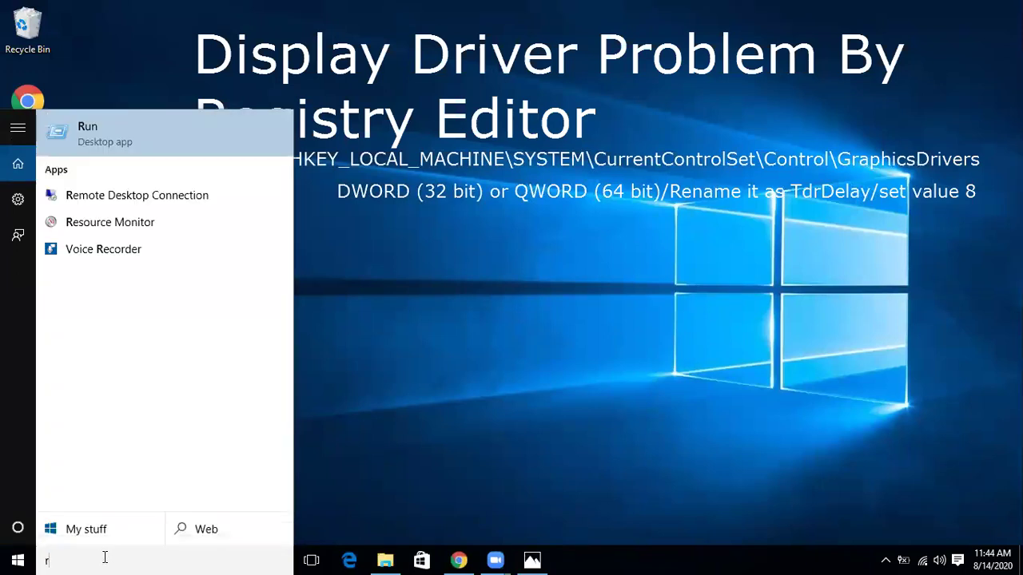
type("un")
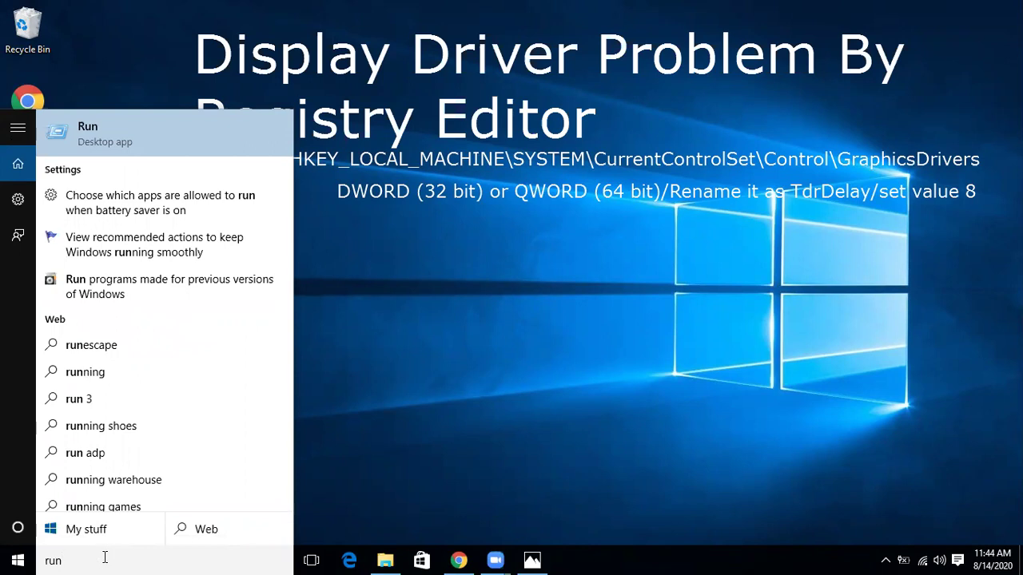
key("Return")
left_click(101, 466)
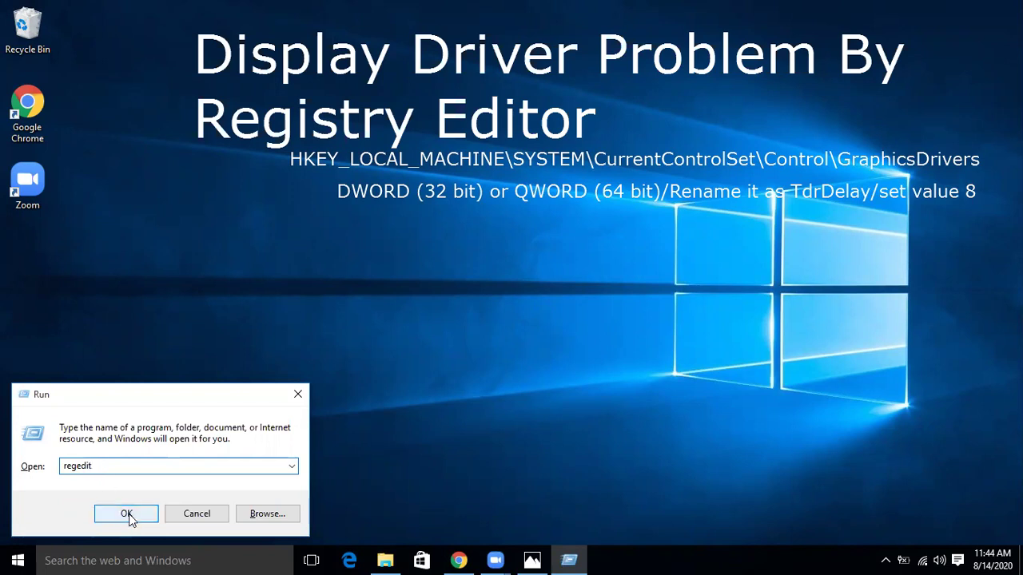
left_click_drag(96, 464, 51, 464)
type("re")
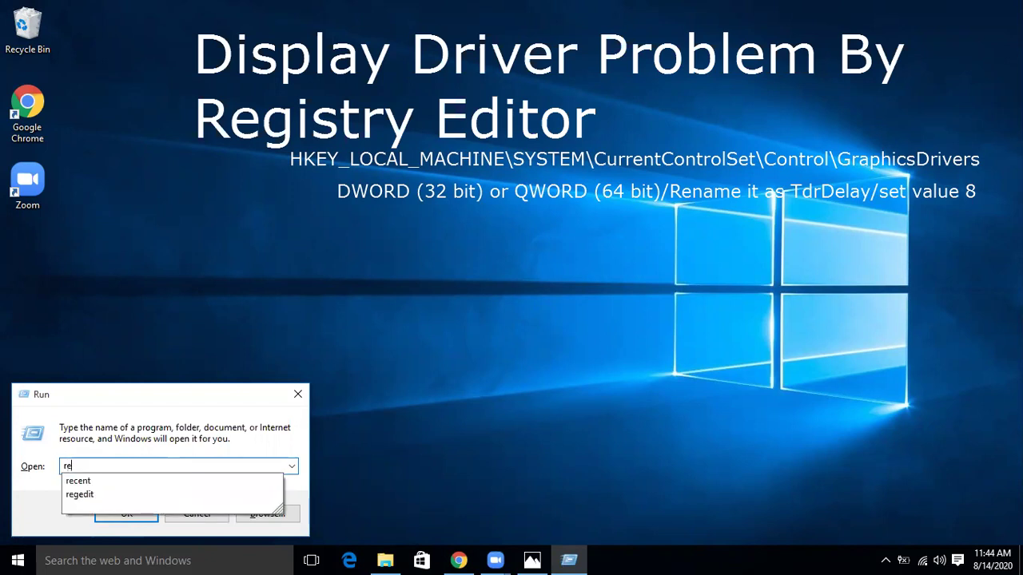
type("gedit")
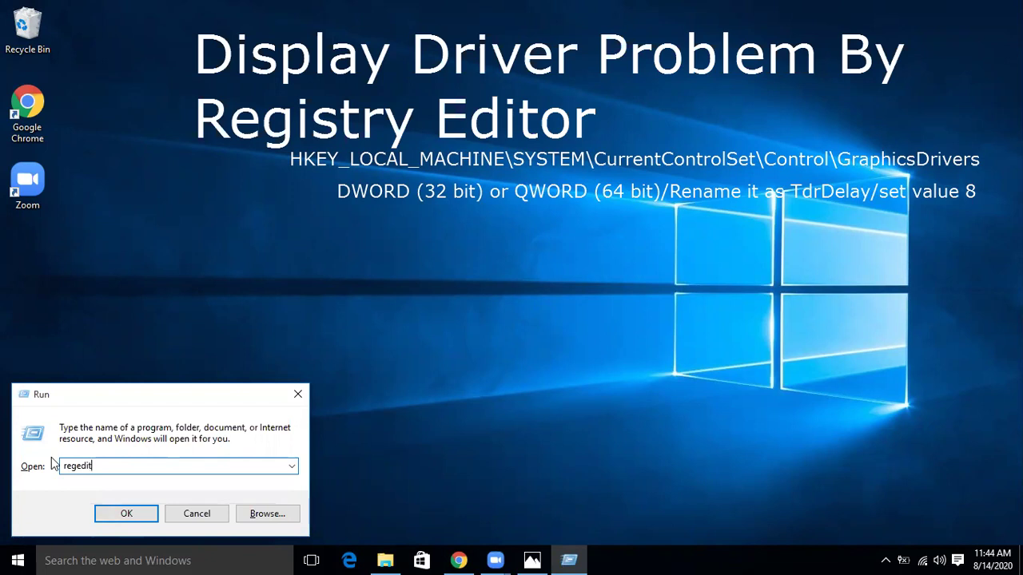
key("Return")
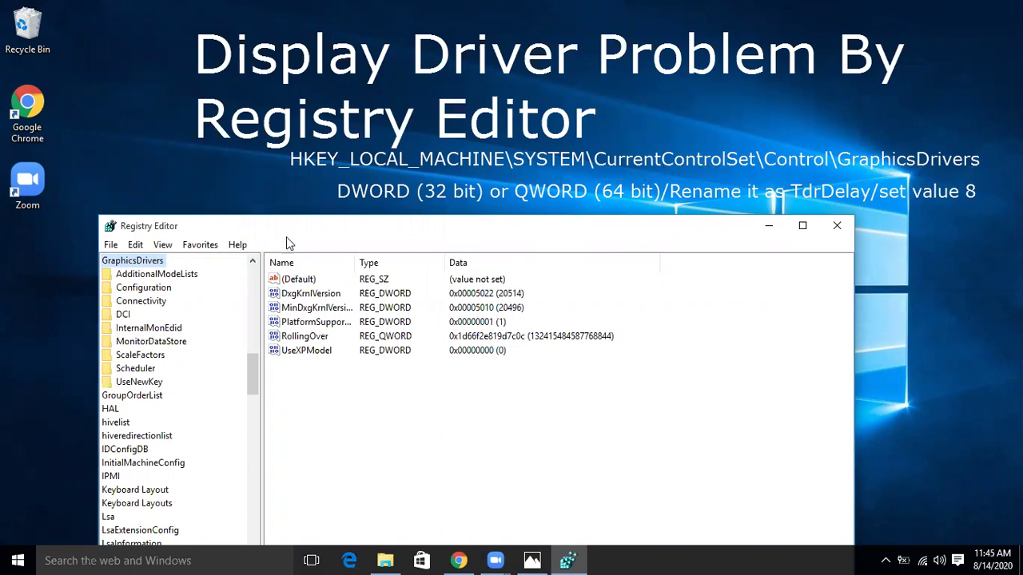
left_click_drag(773, 394, 785, 318)
scroll(254, 371, "up", 2)
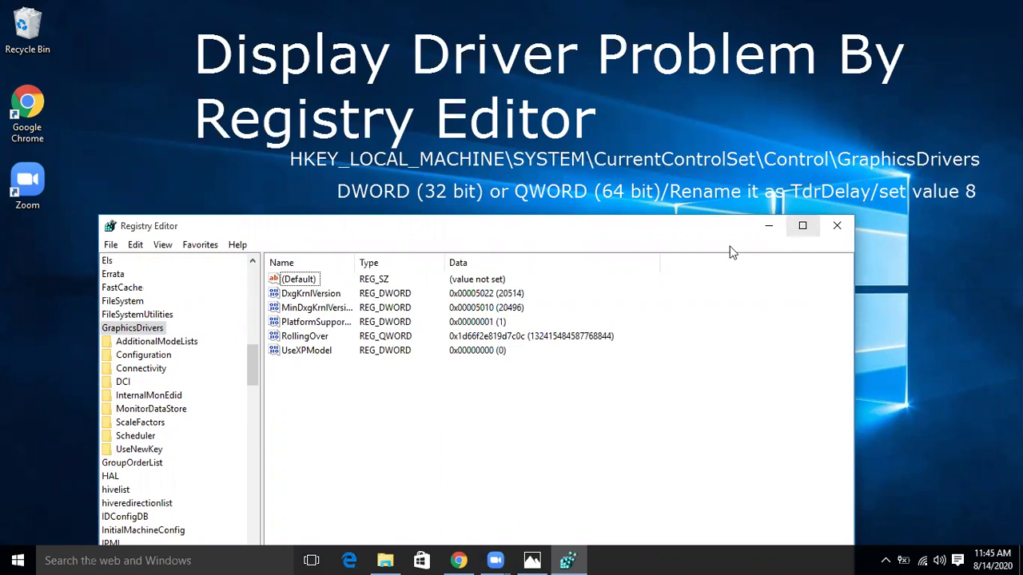
left_click(803, 228)
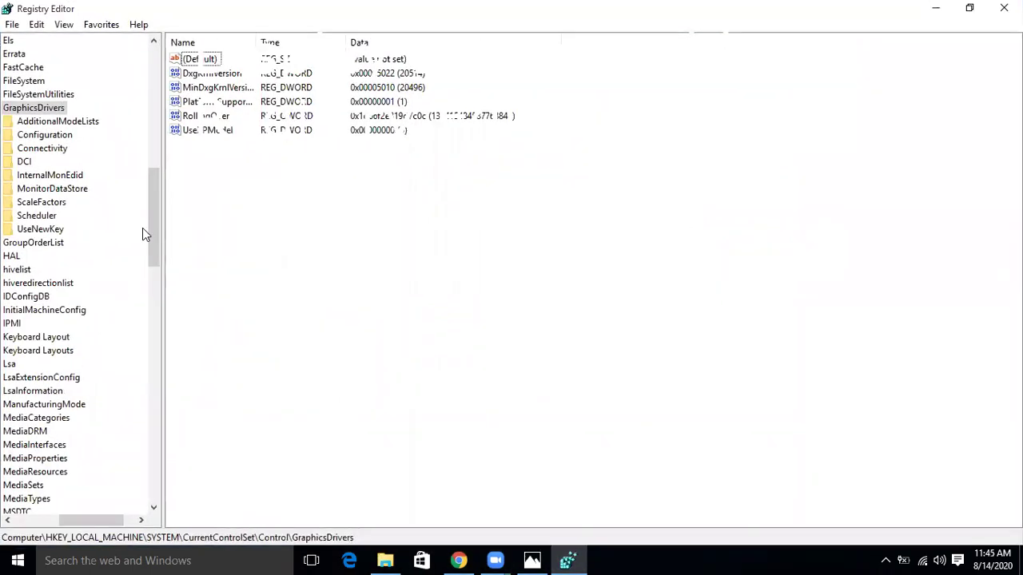
left_click(969, 8)
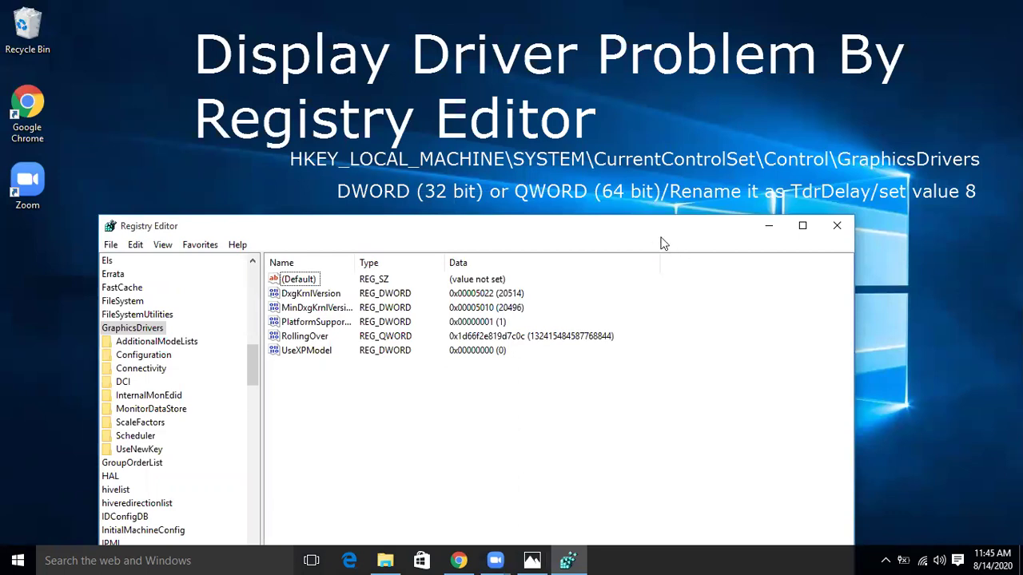
left_click_drag(661, 236, 688, 226)
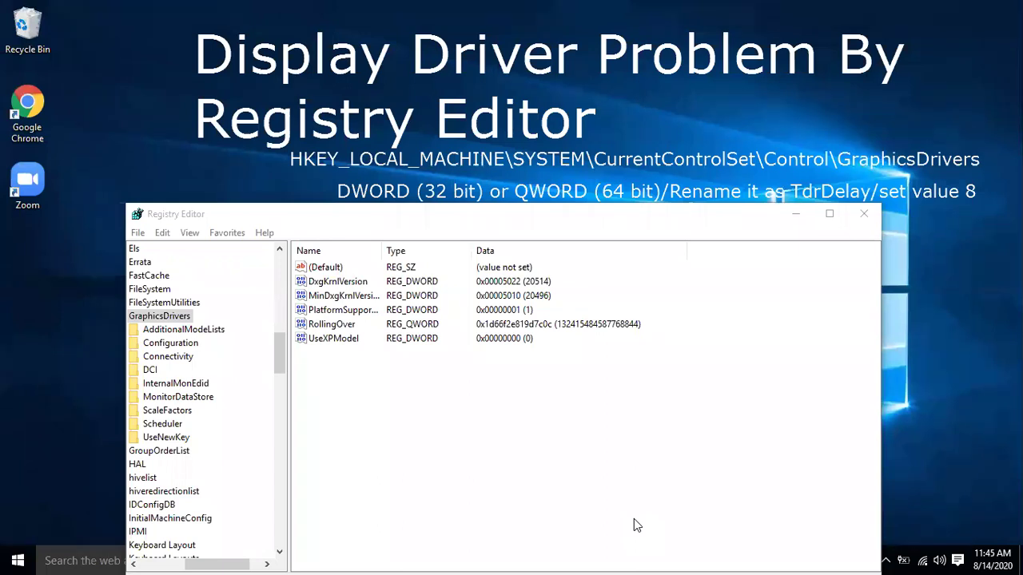
Step: Delete the three on-screen text annotations: the title, the registry path and the TdrDelay instructions
left_click(800, 57)
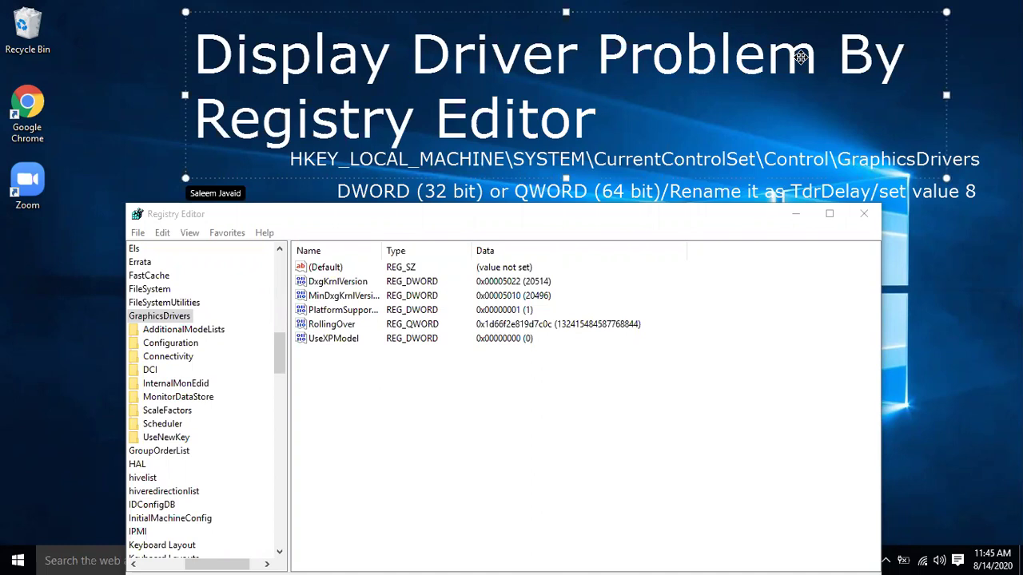
key("Delete")
left_click(715, 170)
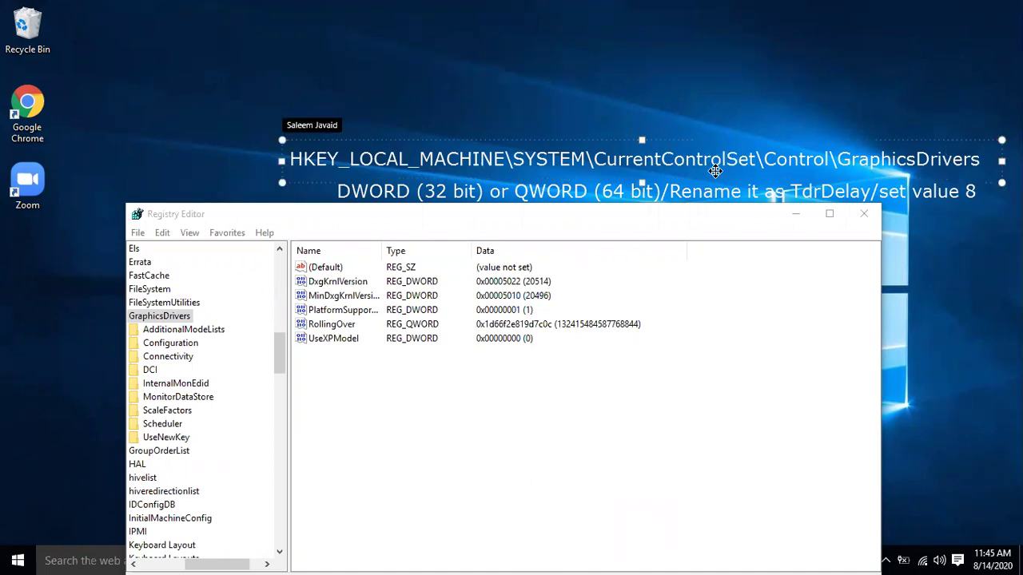
key("Delete")
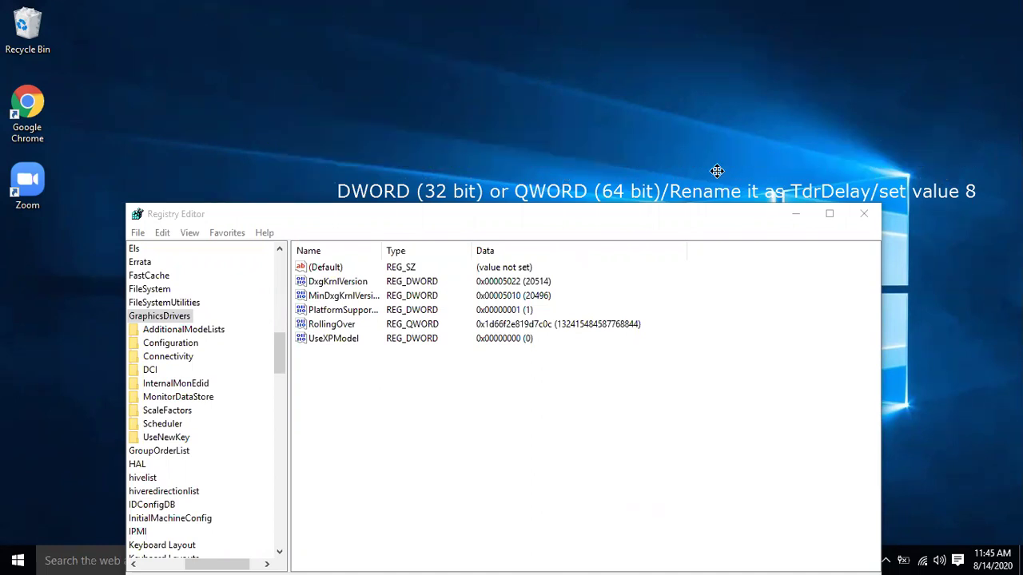
left_click(696, 197)
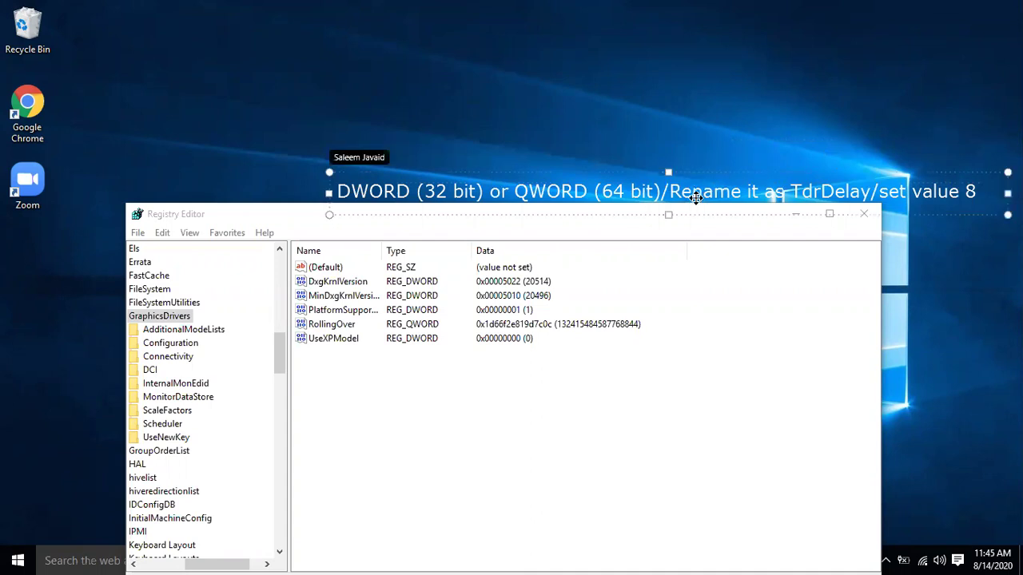
key("Delete")
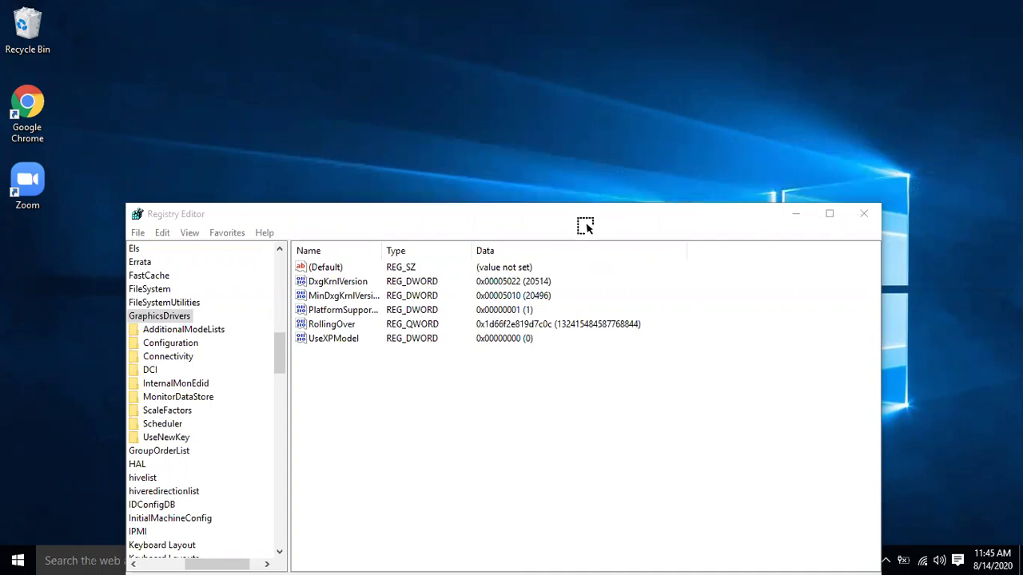
Step: Maximize the Registry Editor and collapse the expanded registry branches from GraphicsDrivers up to HKEY_LOCAL_MACHINE
left_click(829, 215)
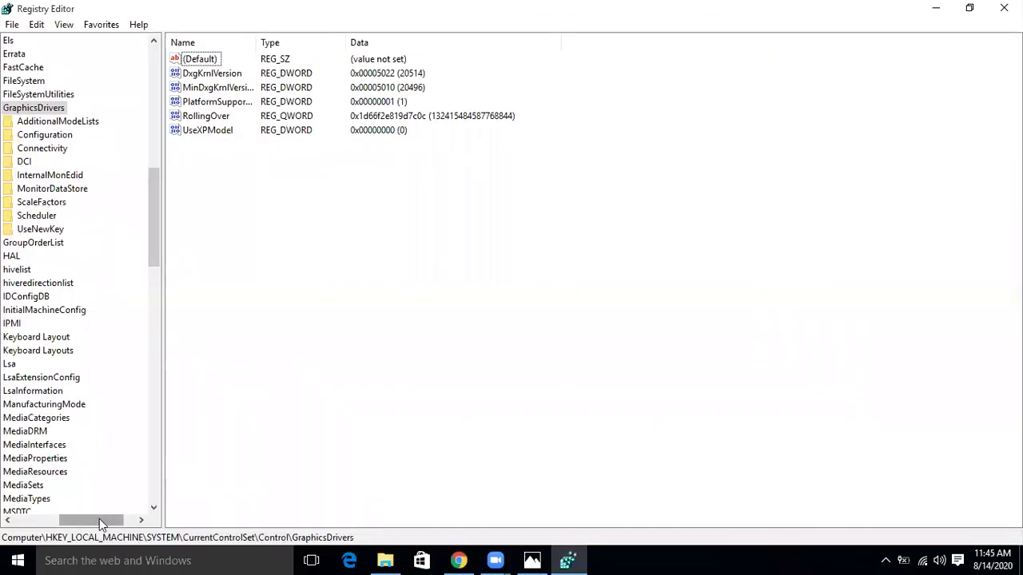
left_click_drag(99, 518, 50, 511)
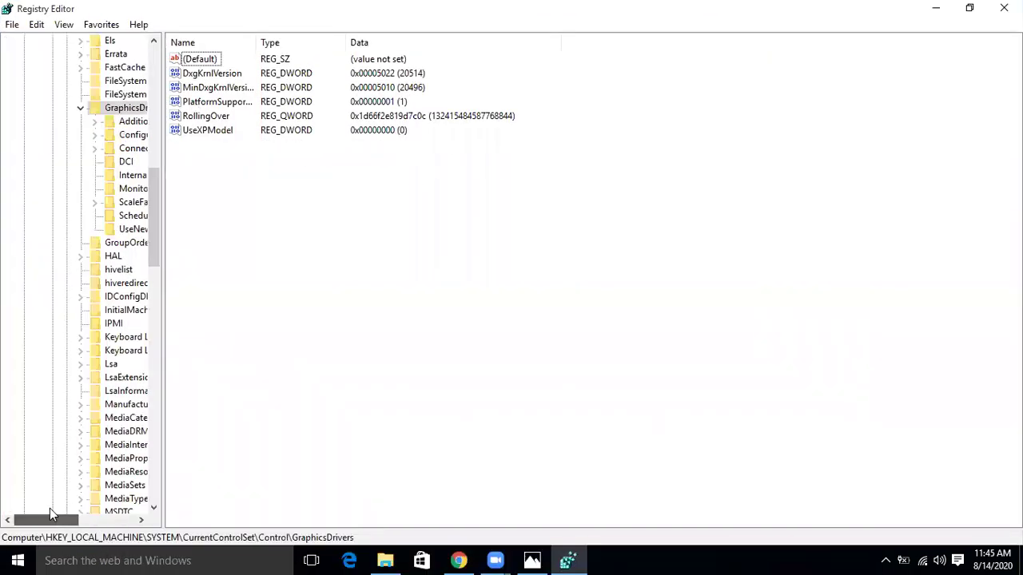
left_click(79, 108)
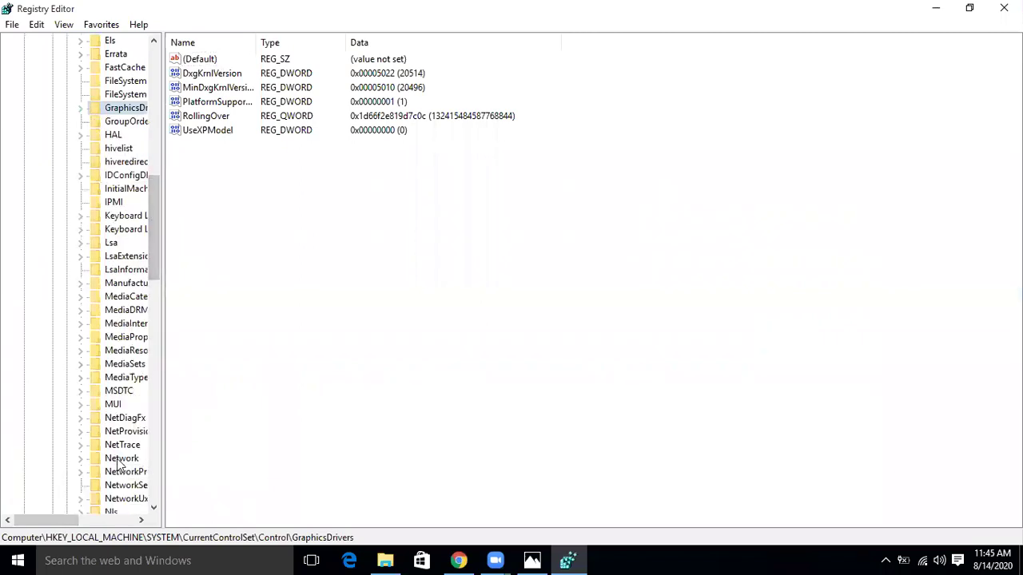
left_click_drag(152, 237, 185, 120)
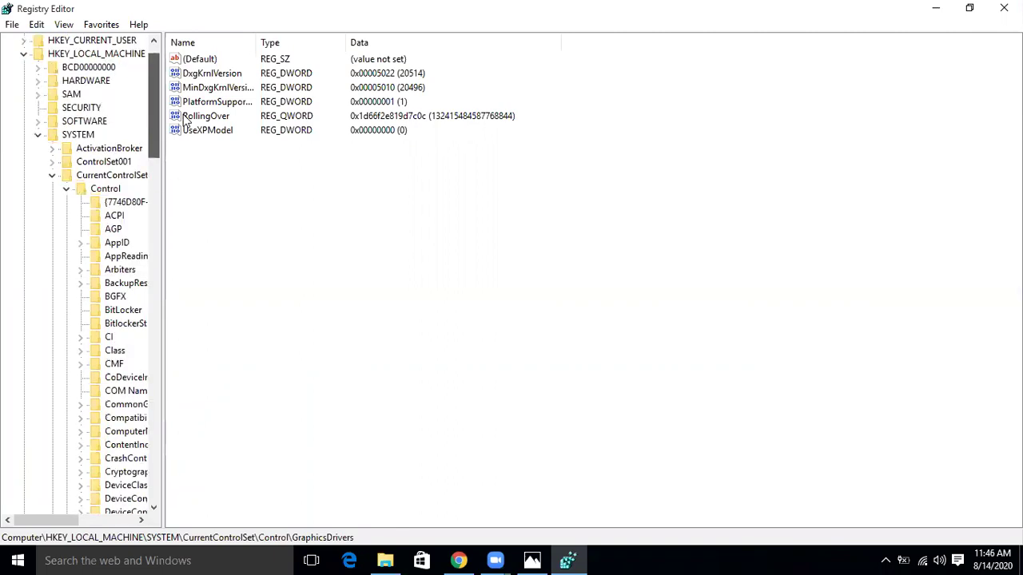
left_click(51, 175)
left_click(37, 162)
left_click(23, 81)
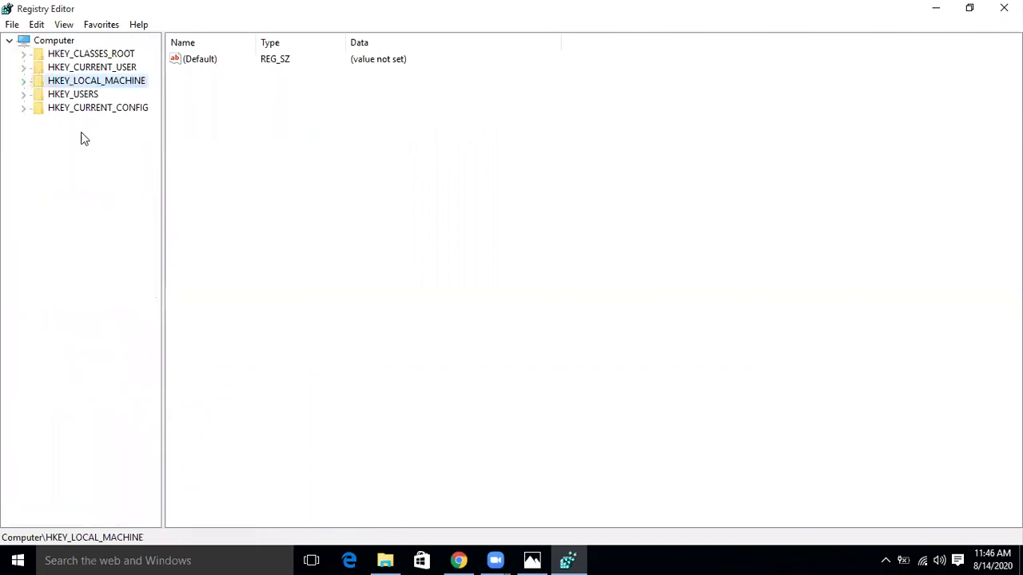
Step: Expand HKEY_LOCAL_MACHINE\SYSTEM\CurrentControlSet\Control in the registry tree and select the GraphicsDrivers key
left_click(24, 83)
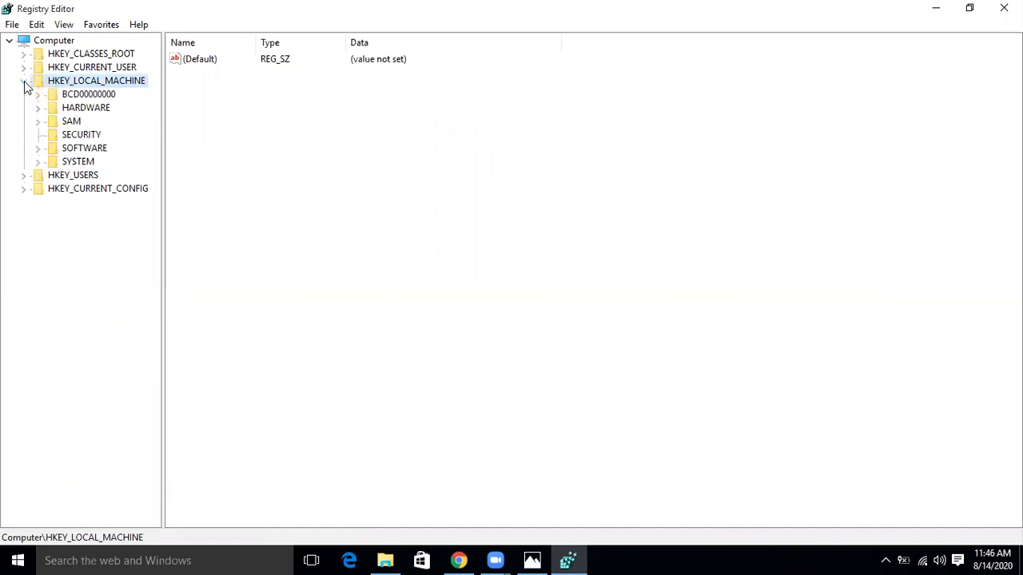
left_click(37, 162)
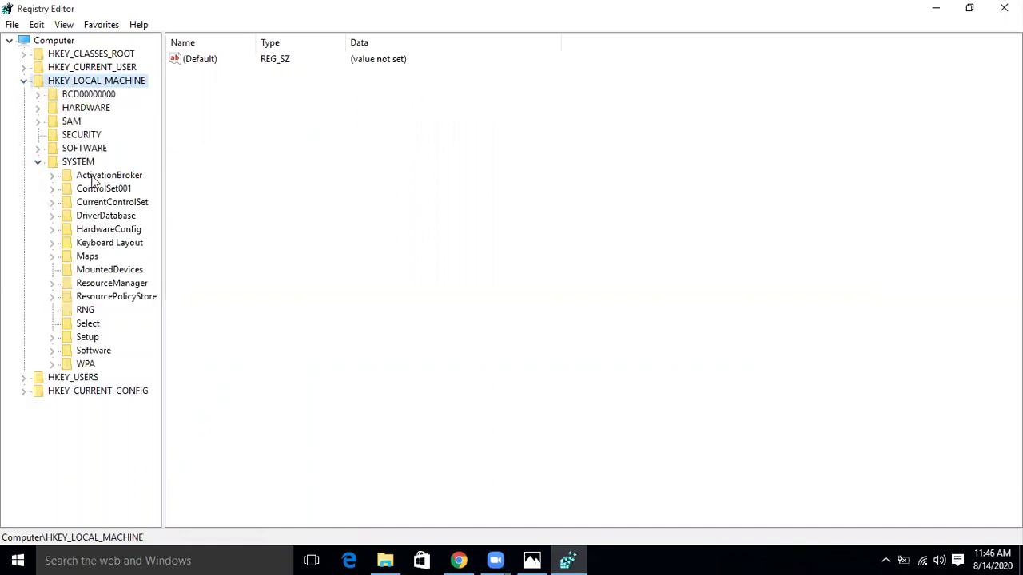
left_click(50, 203)
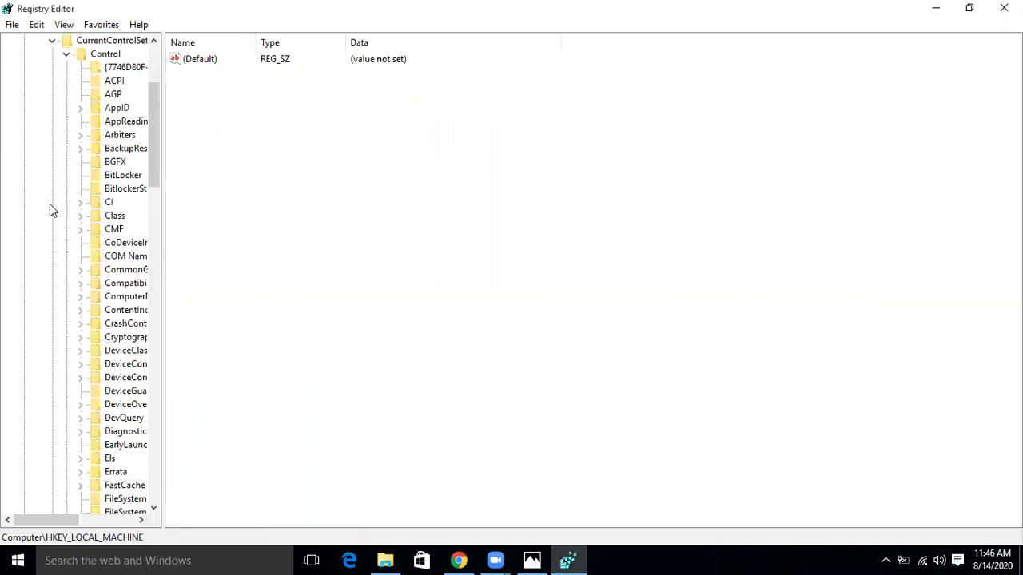
left_click(67, 56)
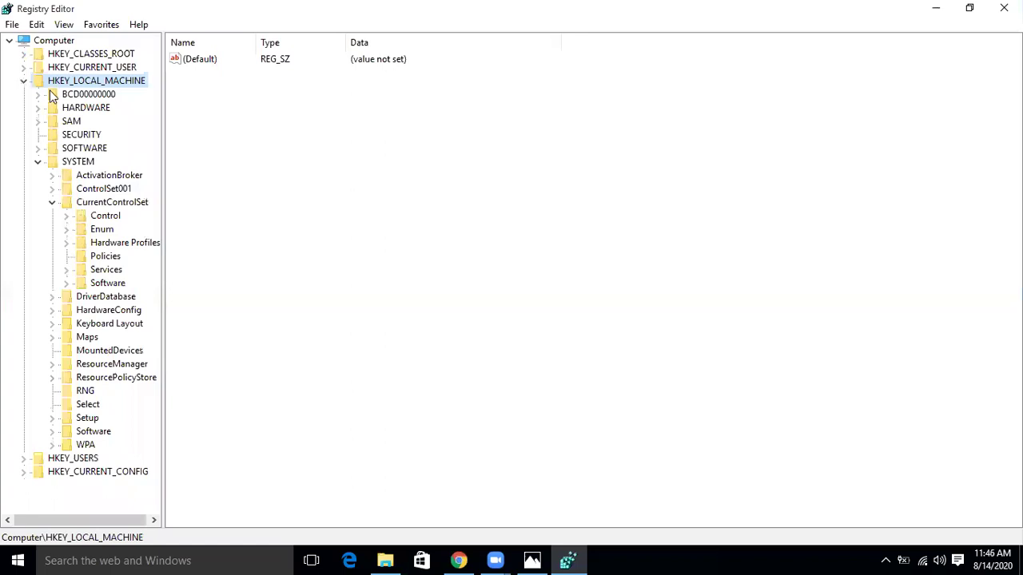
left_click(67, 217)
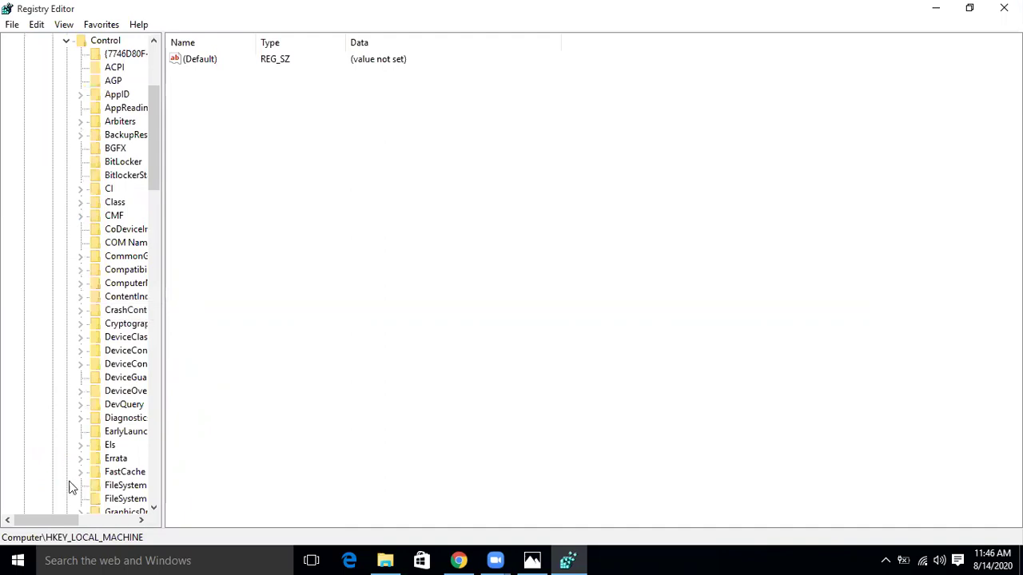
left_click_drag(70, 524, 90, 530)
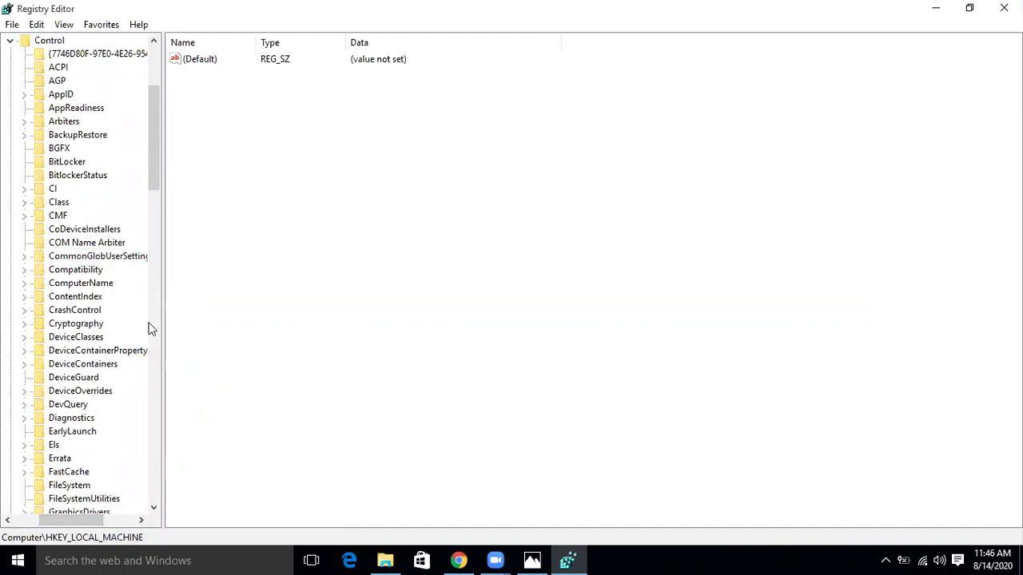
left_click_drag(158, 153, 174, 206)
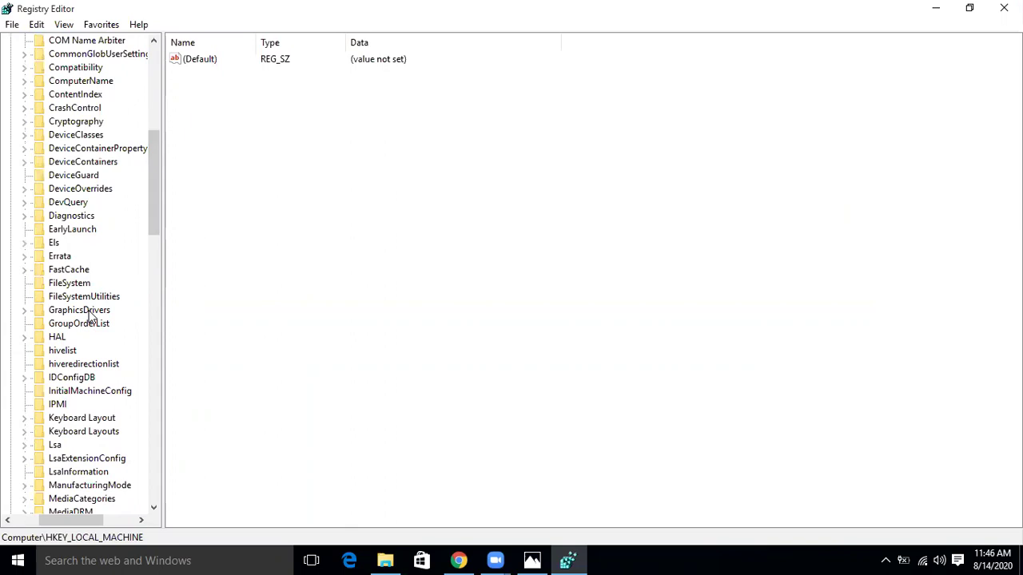
left_click(88, 312)
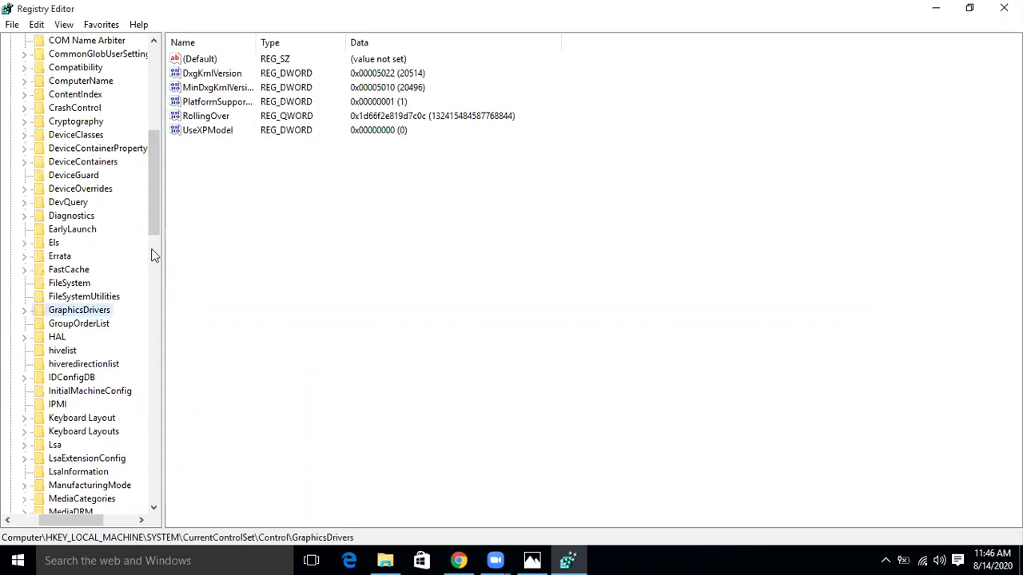
Step: Create a new QWORD (64-bit) value named TdrDelay in the GraphicsDrivers key
right_click(222, 168)
mouse_move(269, 180)
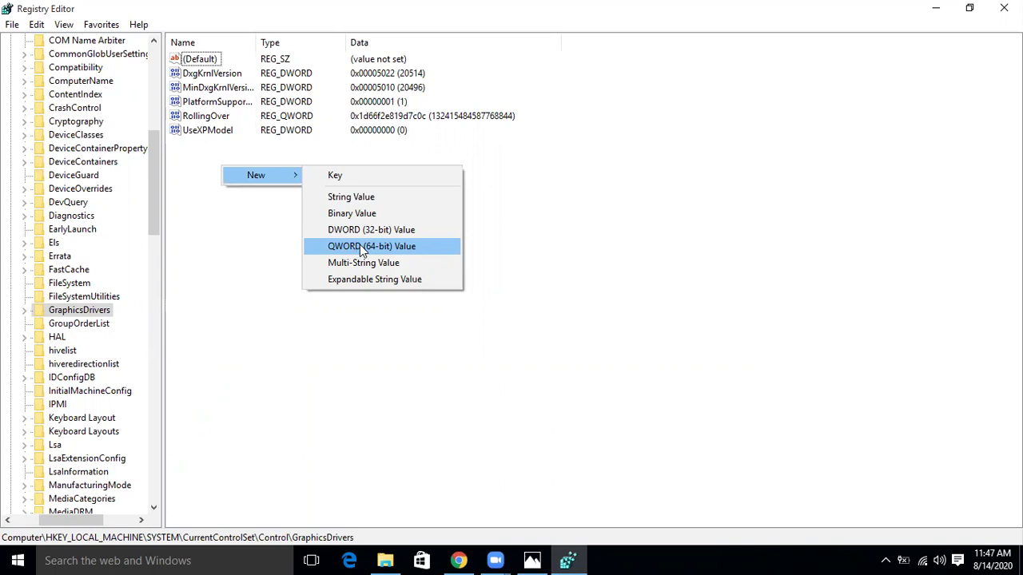
left_click(360, 249)
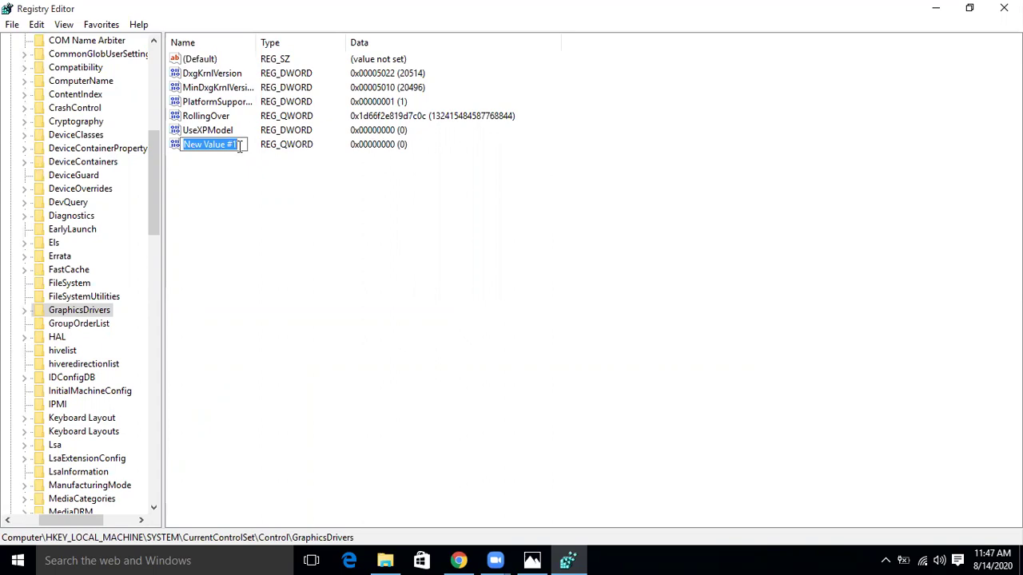
type("TdrDelay")
key("Return")
Step: Set the value data of TdrDelay to 8 with the hexadecimal base
double_click(204, 147)
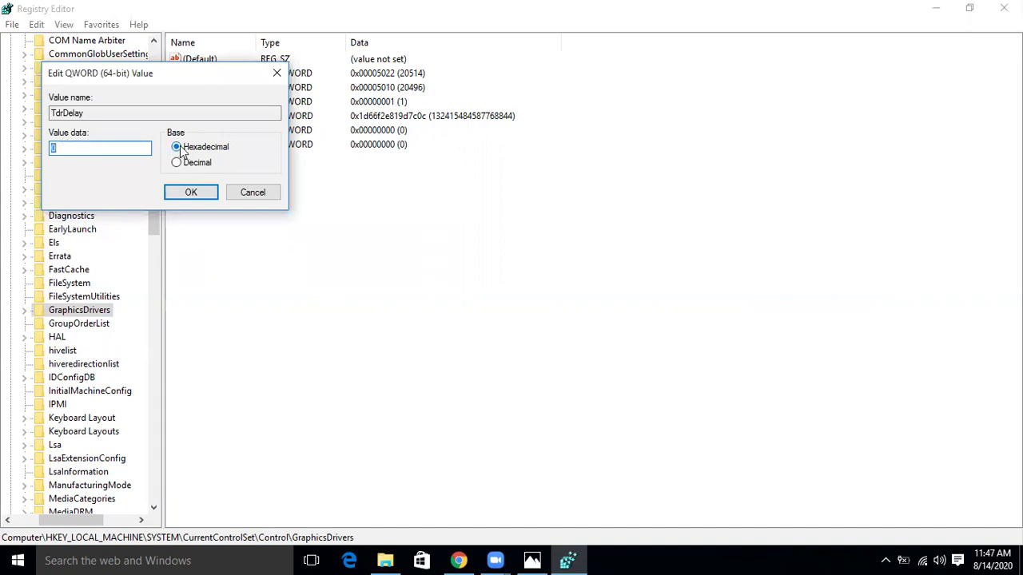
left_click(63, 149)
left_click_drag(56, 148, 52, 148)
type("8")
left_click(192, 194)
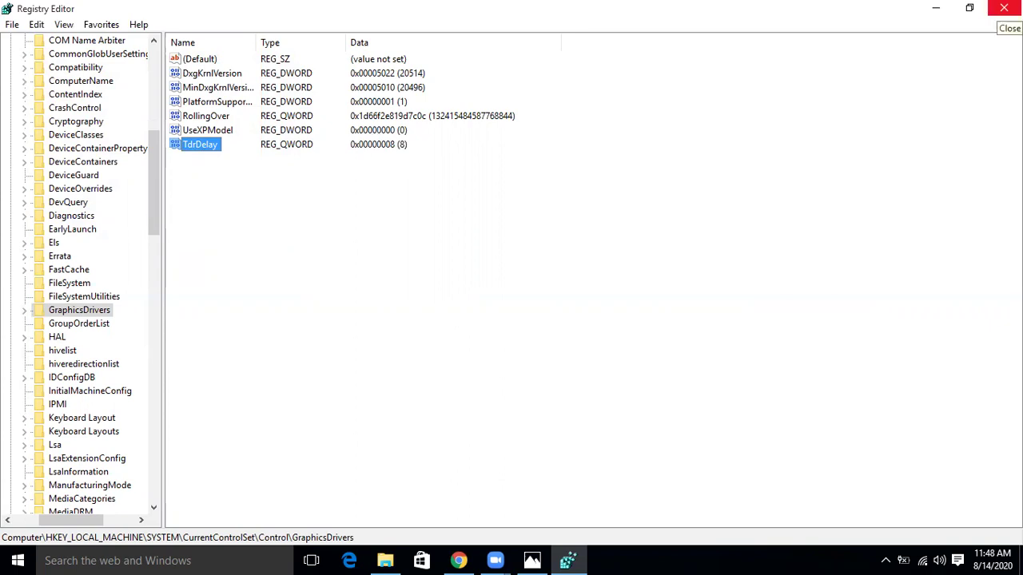
Step: Check the value data of TdrDelay, accept it and close the Registry Editor
double_click(198, 145)
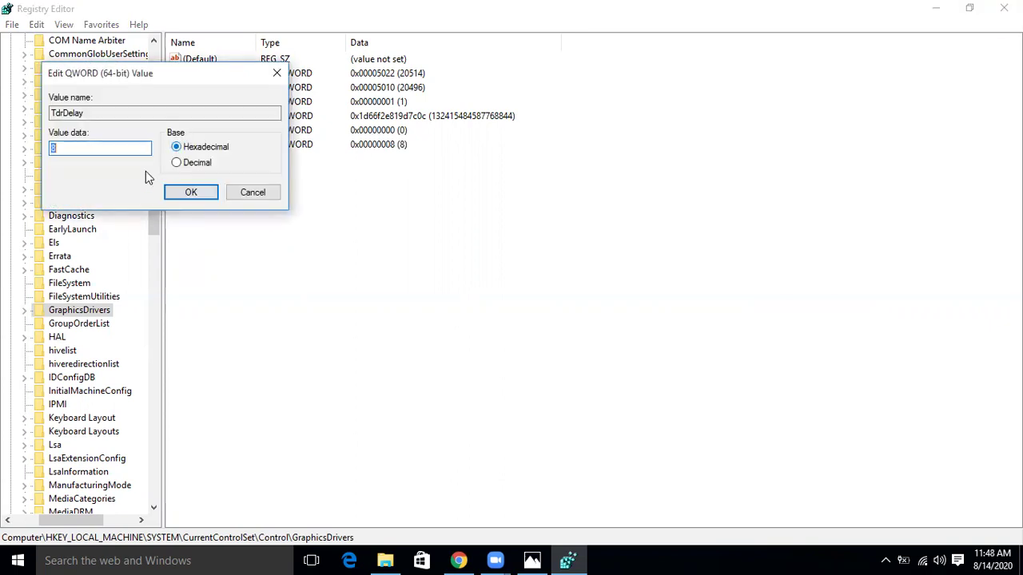
left_click(63, 149)
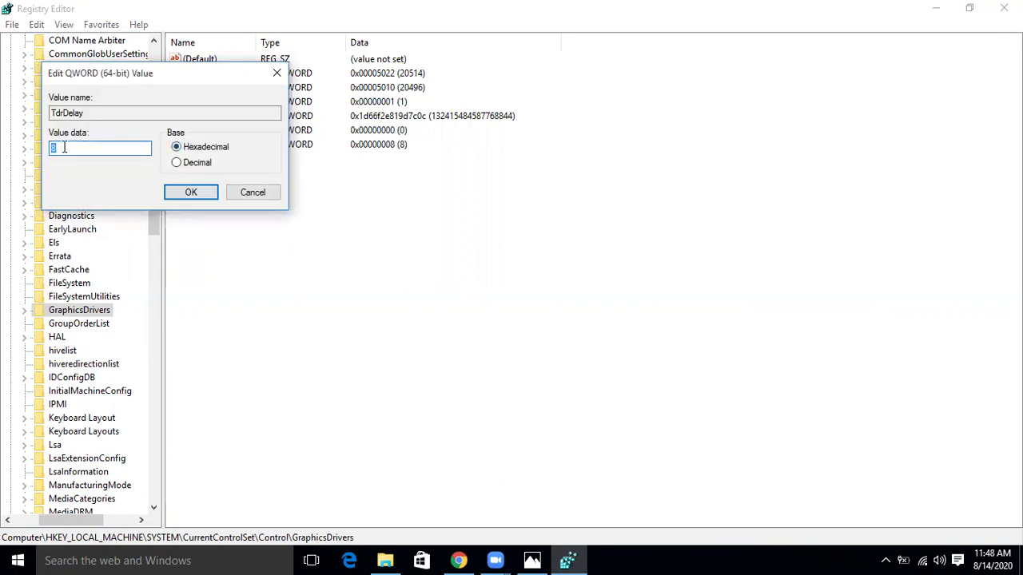
left_click(185, 193)
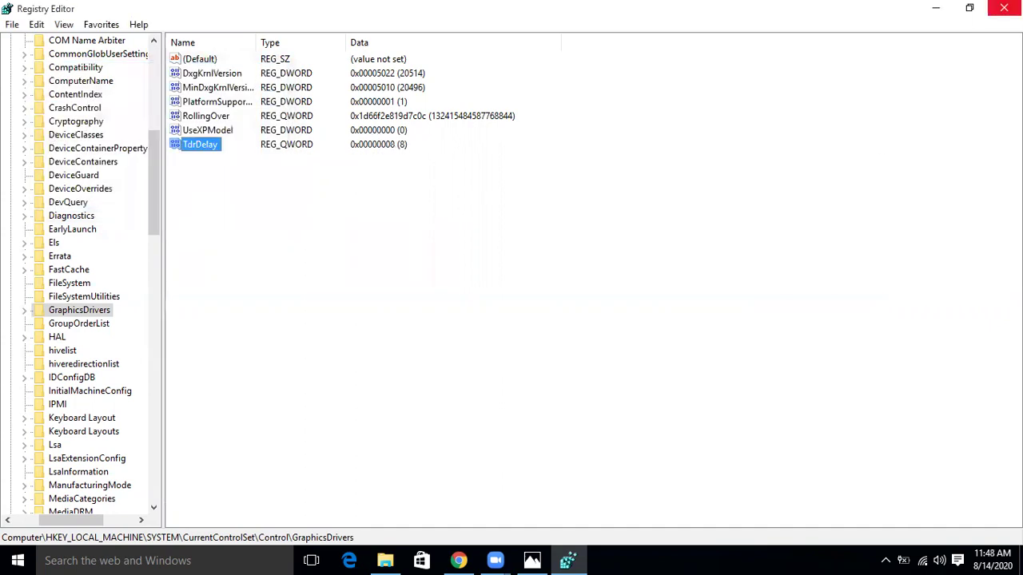
left_click(1003, 8)
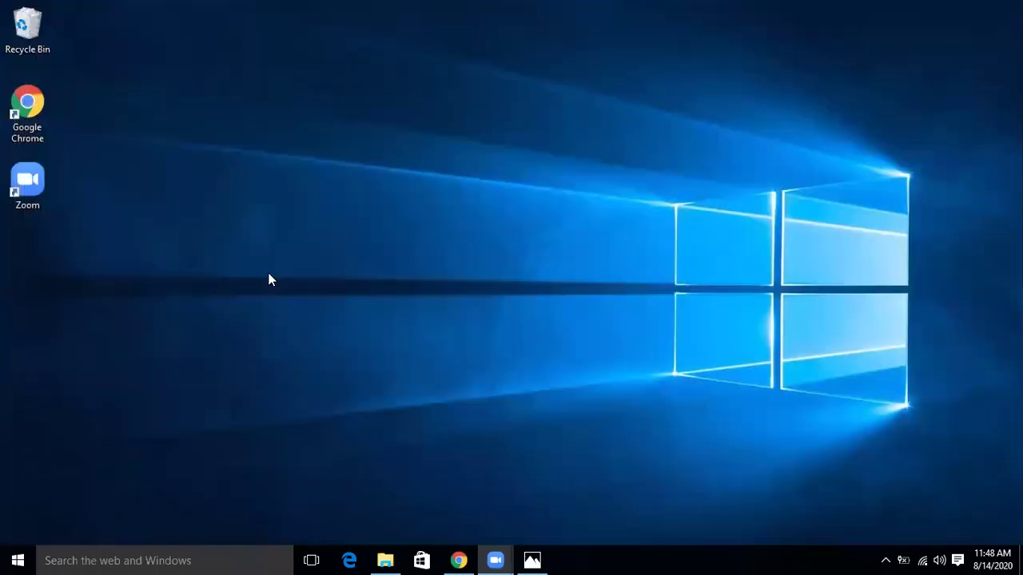